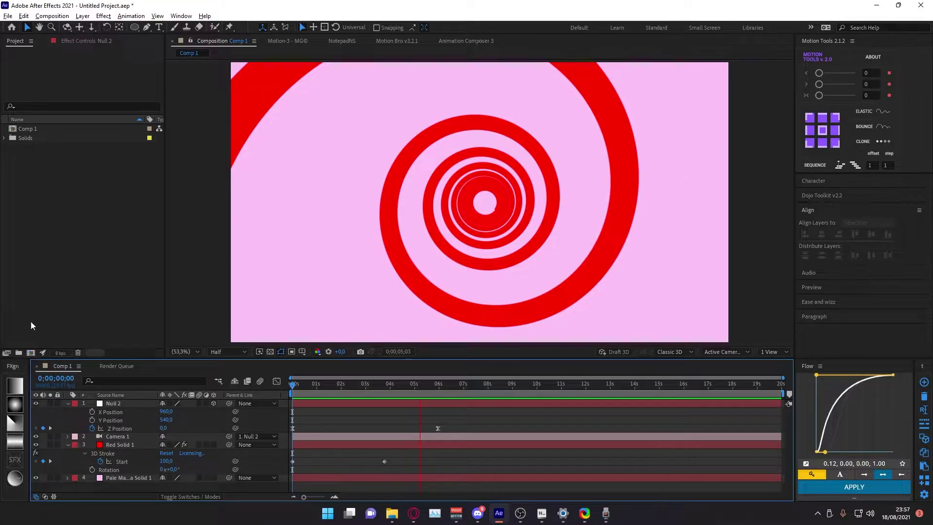
# - Create a 20-second HDTV 1080 29.97 composition named 'TU TO RI AL'
pyautogui.click(31, 352)
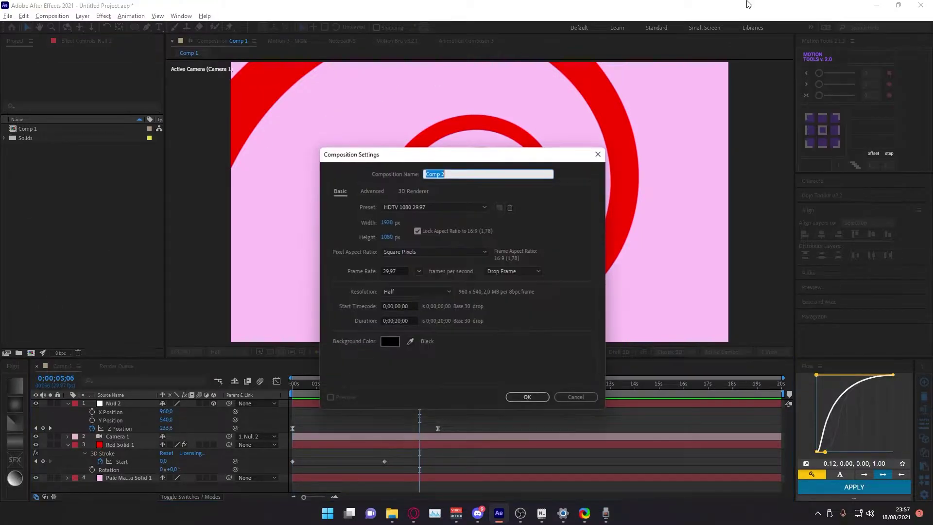
pyautogui.write('TU TO RIA')
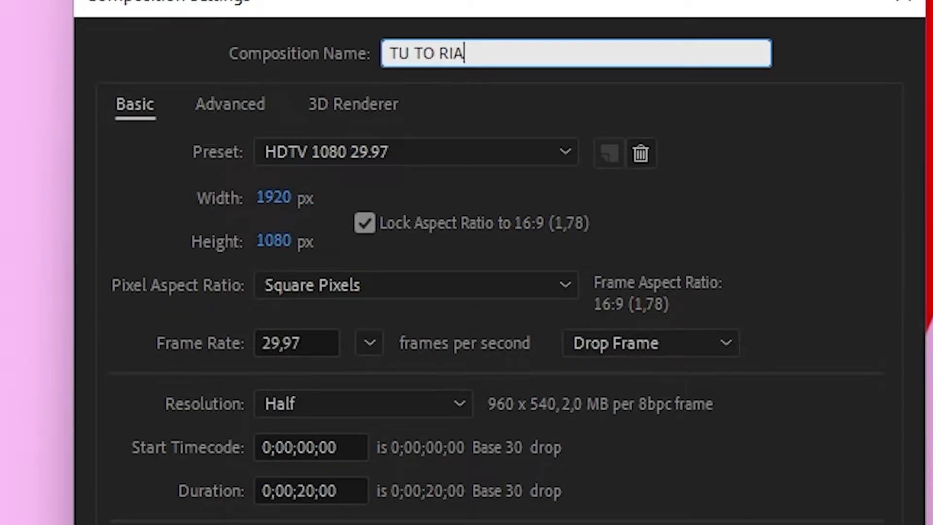
pyautogui.press('BackSpace')
pyautogui.write('AL')
pyautogui.press('Return')
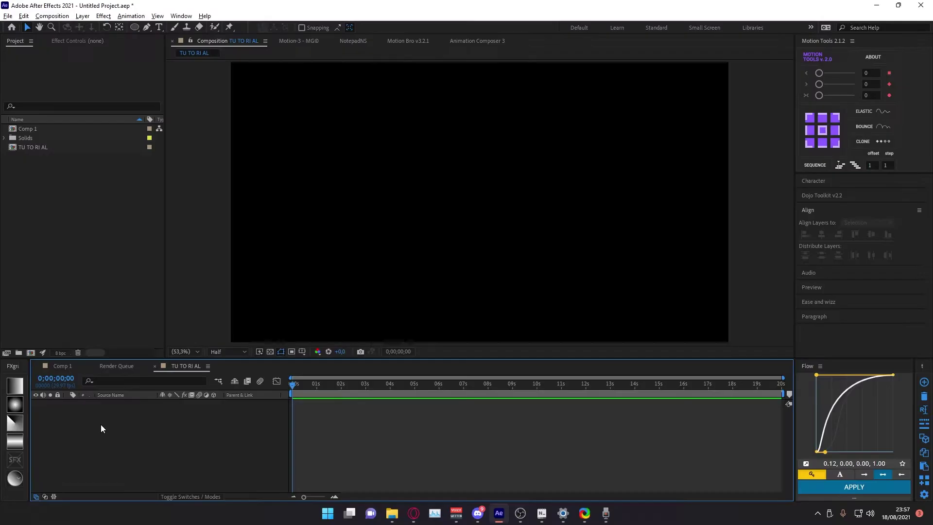
pyautogui.hotkey('ctrl', 'y')
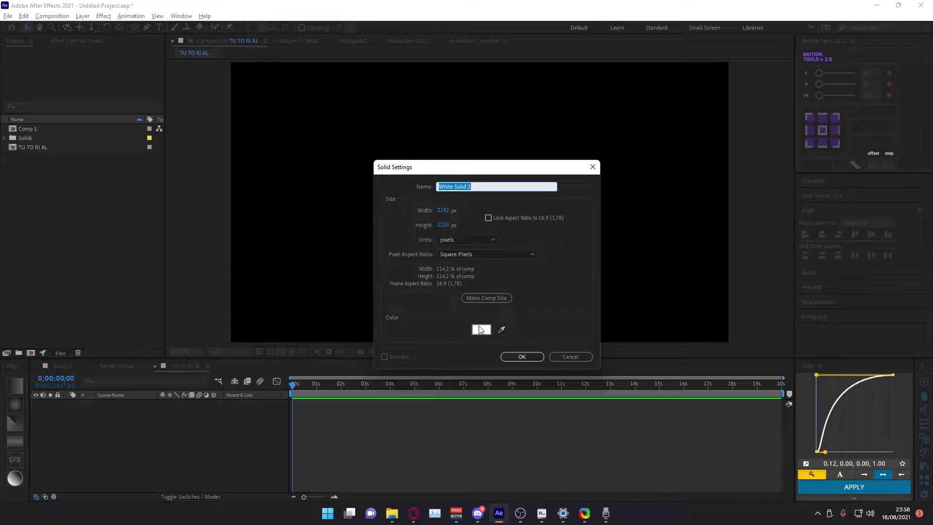
# - Create a white full-frame solid named 'bg'
pyautogui.write('bg')
pyautogui.press('Return')
pyautogui.hotkey('ctrl', 'y')
pyautogui.write('for spiral')
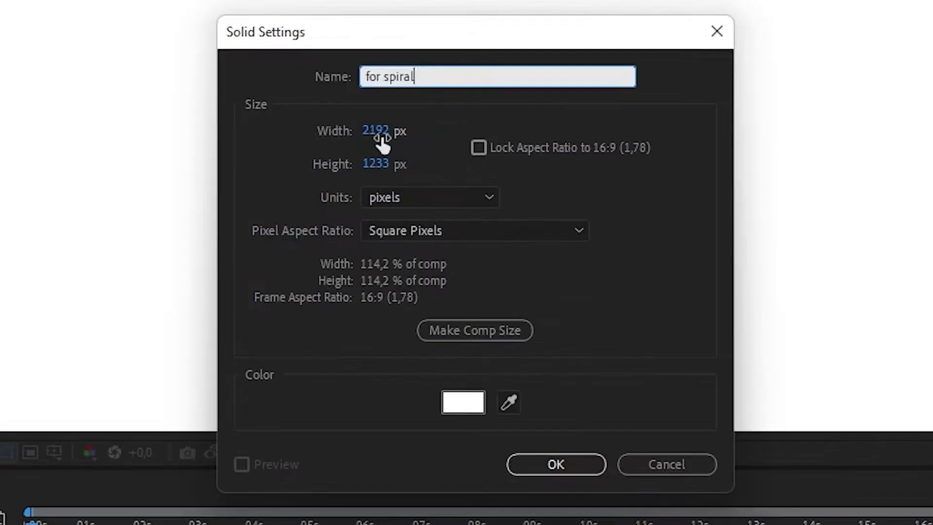
# - Add a second white solid 'for spiral', aspect locked and width 2560 (2560×1440)
pyautogui.click(443, 210)
pyautogui.write('1920')
pyautogui.press('Return')
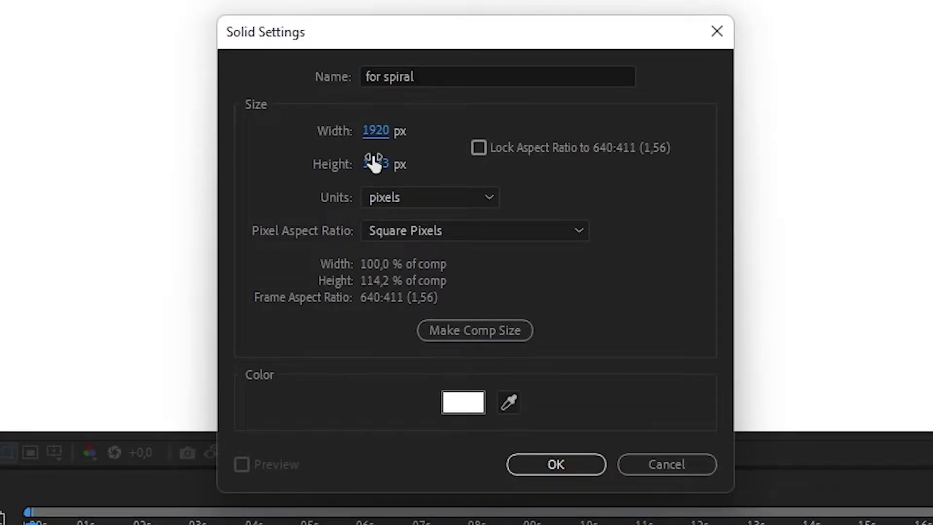
pyautogui.click(375, 164)
pyautogui.write('1080')
pyautogui.click(479, 147)
pyautogui.moveTo(377, 130); pyautogui.dragTo(431, 146)
pyautogui.click(376, 131)
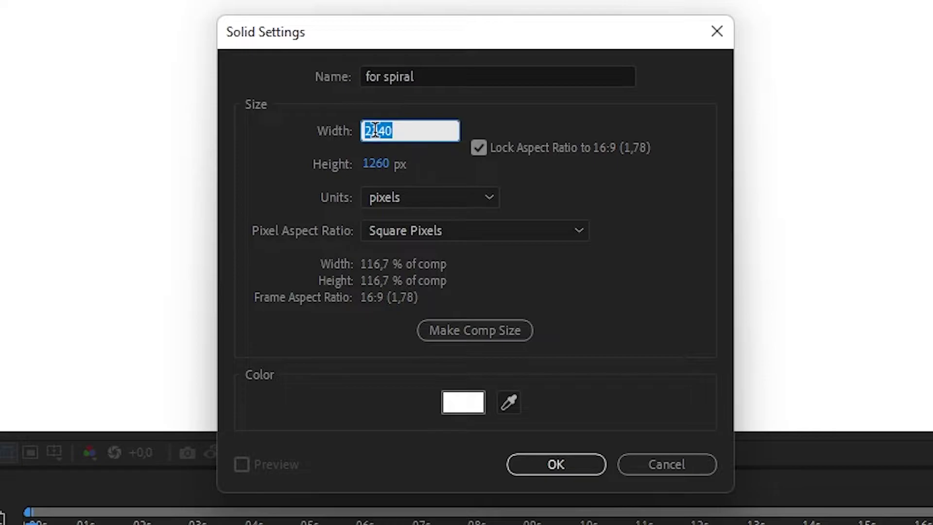
pyautogui.write('2560')
pyautogui.press('Return')
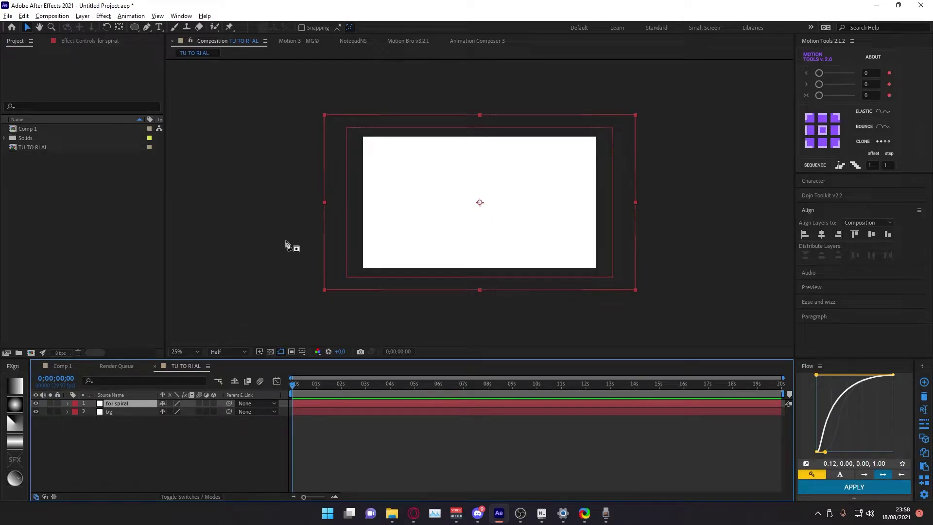
# - Select the for spiral layer and search the effects for '3d'
pyautogui.press('g')
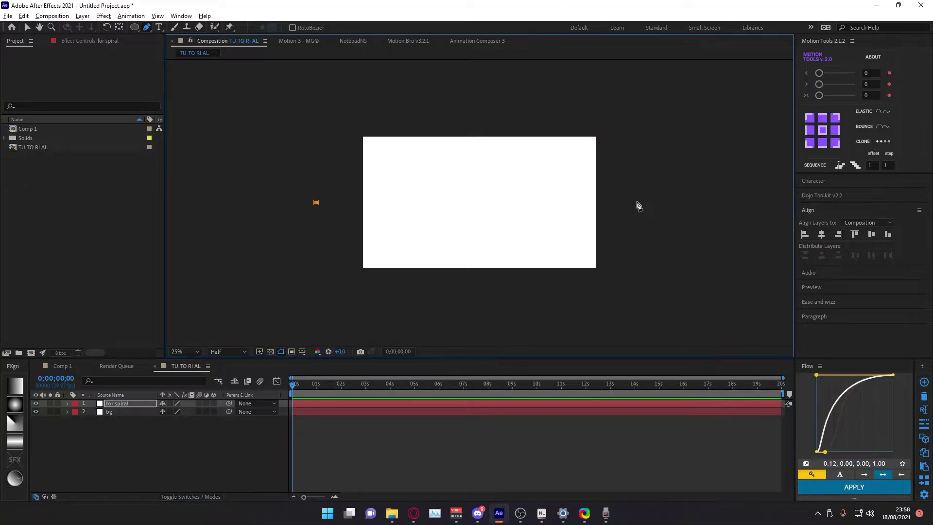
pyautogui.click(150, 442)
pyautogui.click(127, 405)
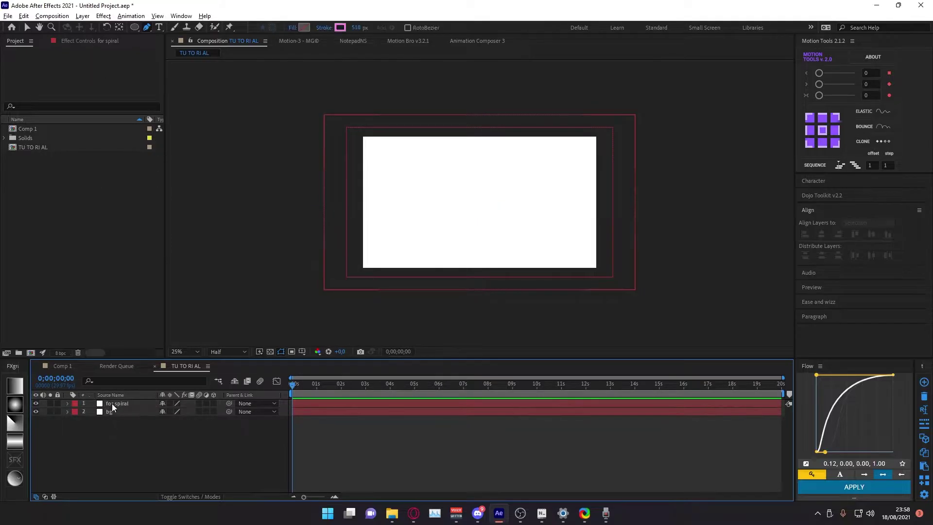
pyautogui.hotkey('ctrl', 'space')
pyautogui.write('3d')
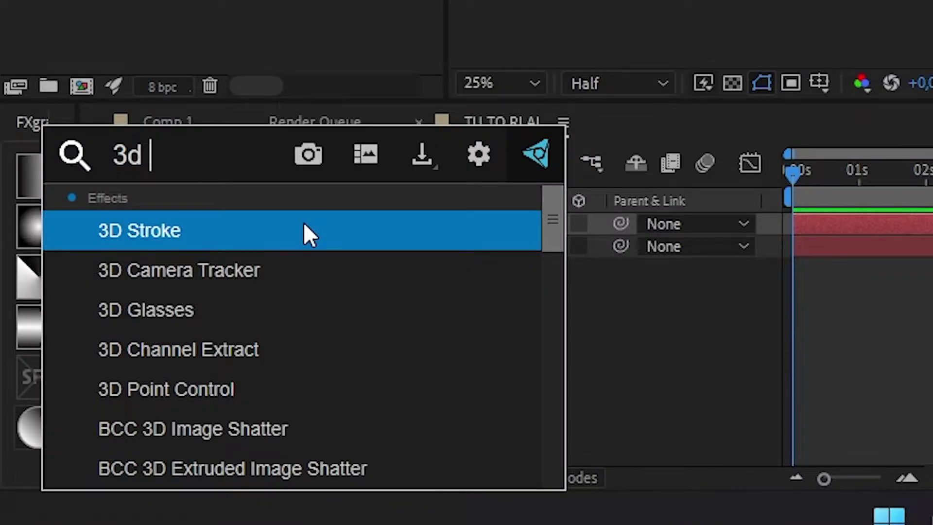
# - Apply 3D Stroke to the for spiral layer and set the stroke colour to red FF2D2D
pyautogui.click(173, 228)
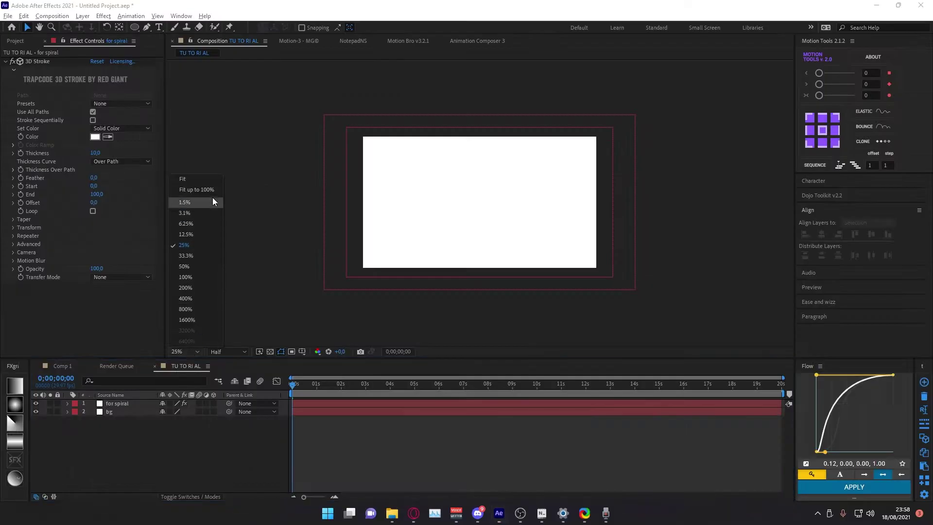
pyautogui.click(199, 189)
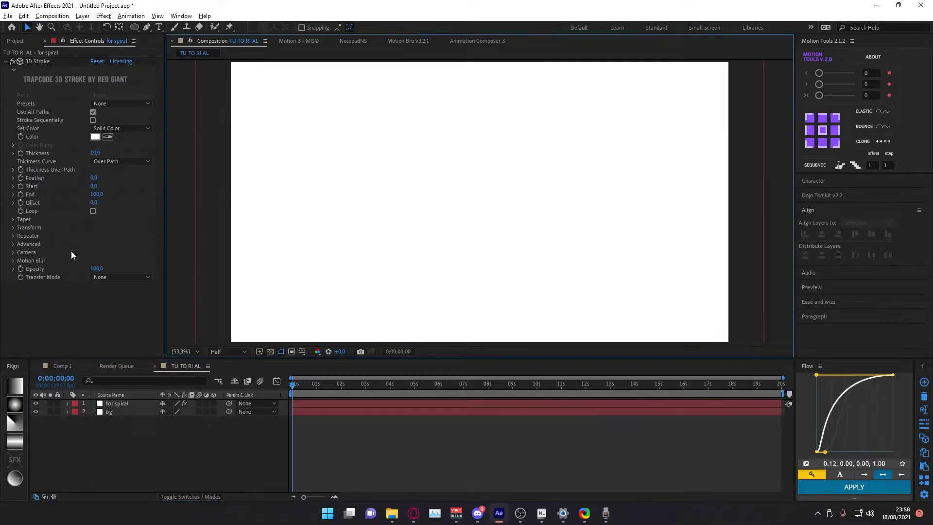
pyautogui.click(100, 136)
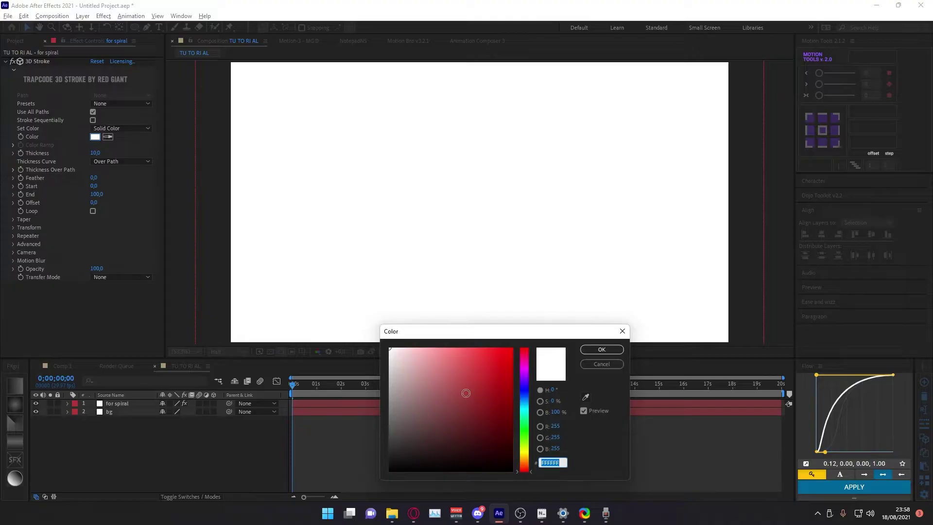
pyautogui.moveTo(444, 348); pyautogui.dragTo(491, 334)
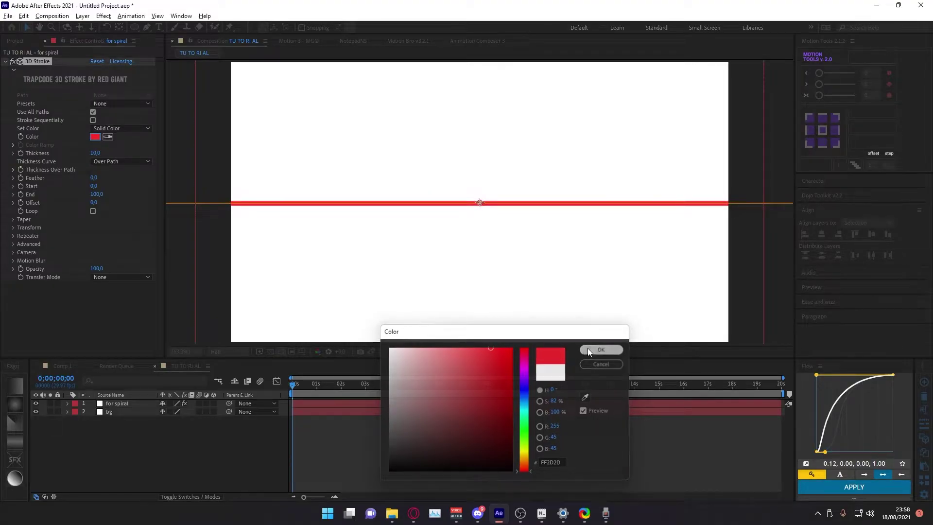
pyautogui.click(601, 350)
pyautogui.click(314, 412)
pyautogui.click(226, 457)
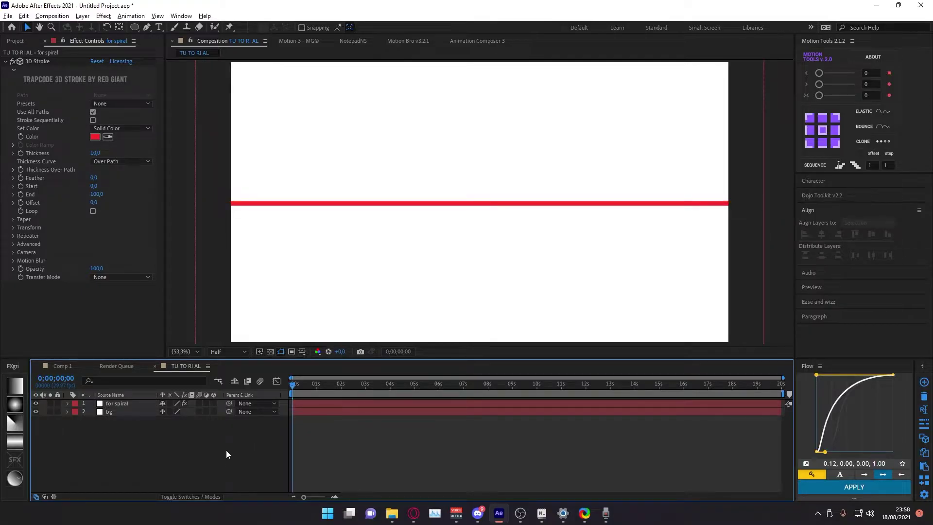
pyautogui.hotkey('ctrl', 'alt', 'shift', 'c')
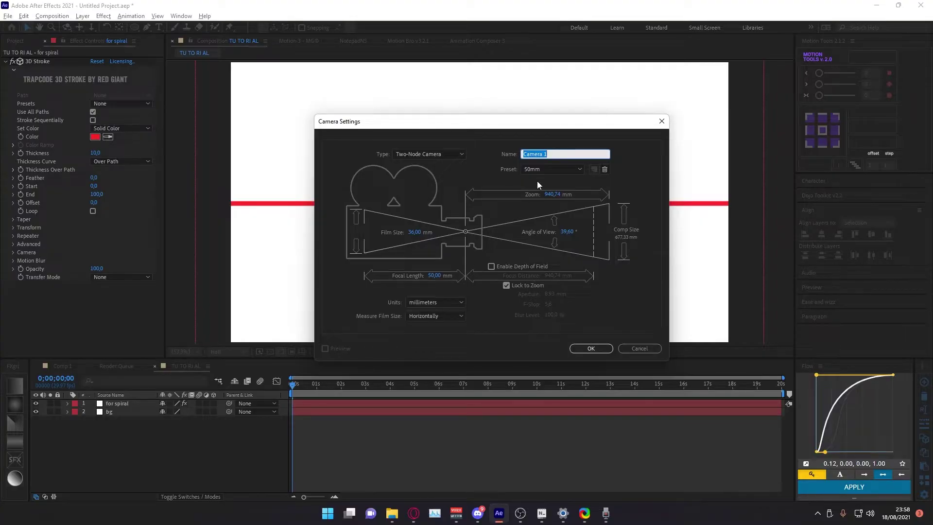
# - Add Camera 1 using the 24mm lens preset
pyautogui.click(545, 169)
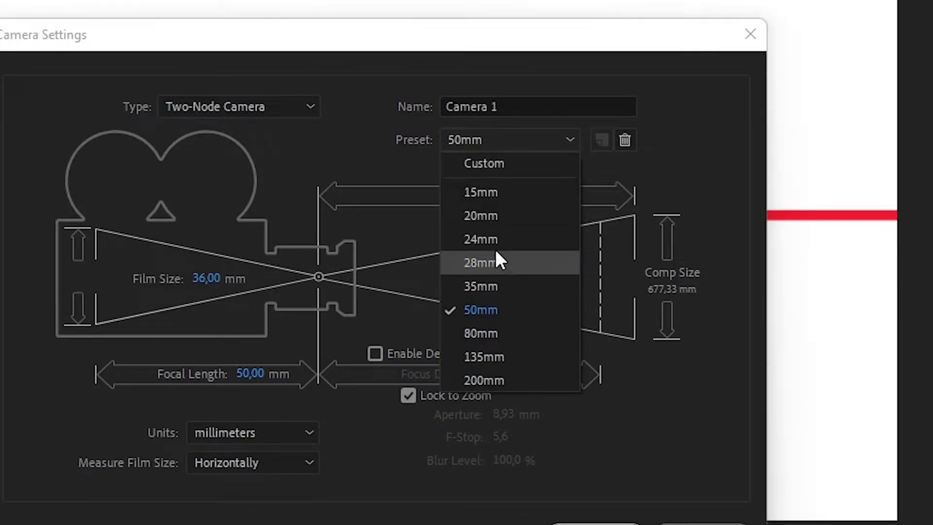
pyautogui.click(496, 240)
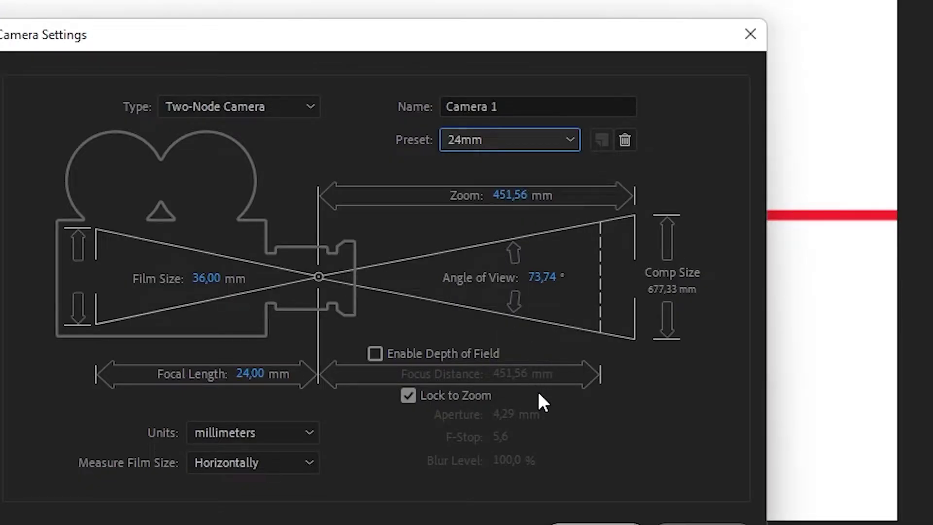
pyautogui.press('Return')
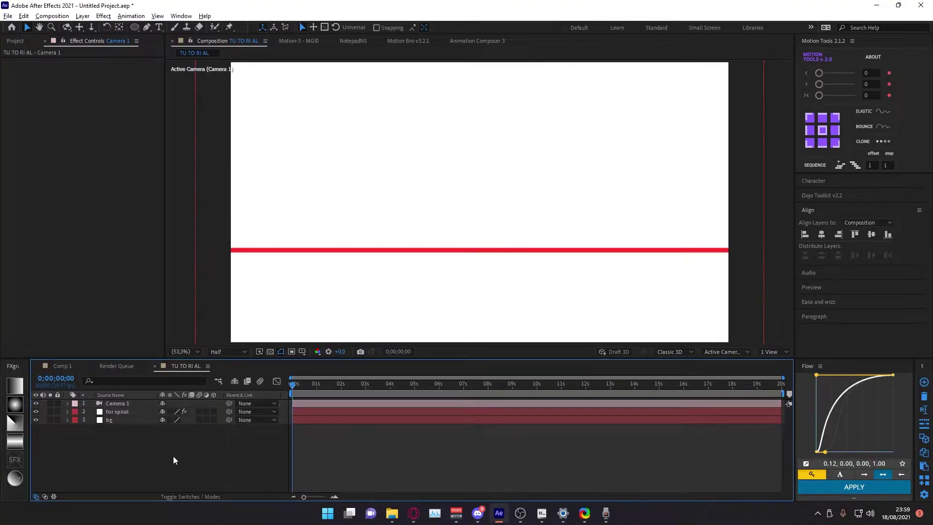
pyautogui.click(122, 403)
# - Add 3D Null 4, centred in the comp with a centred anchor, and parent Camera 1 to it
pyautogui.hotkey('ctrl', 'alt', 'shift', 'y')
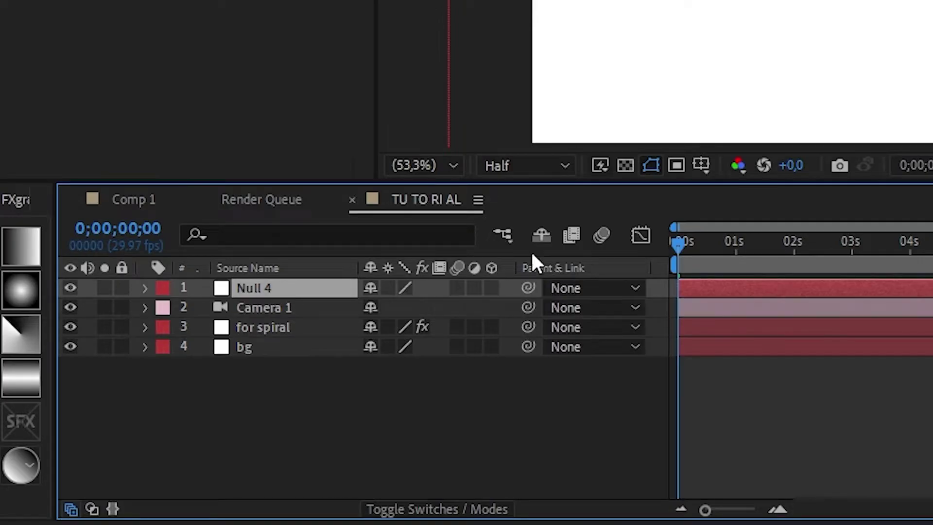
pyautogui.click(495, 287)
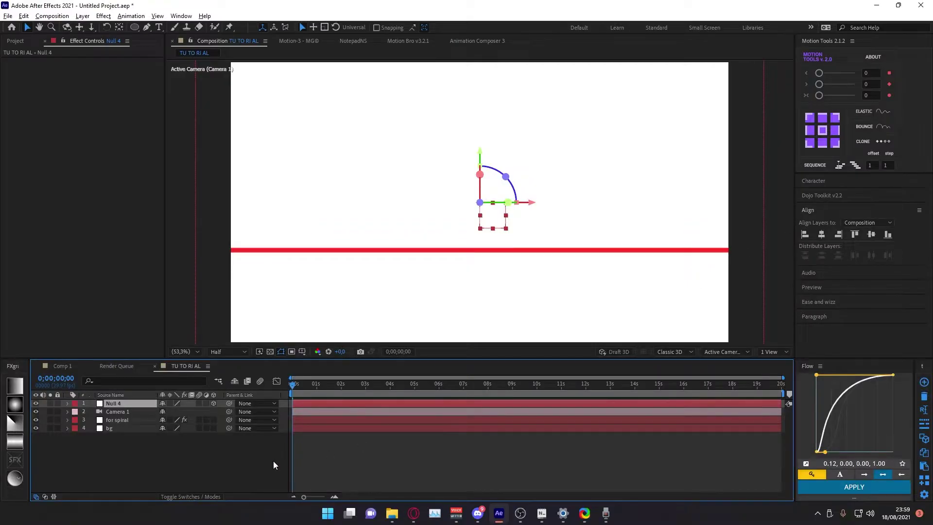
pyautogui.click(214, 403)
pyautogui.click(823, 234)
pyautogui.click(871, 234)
pyautogui.click(822, 134)
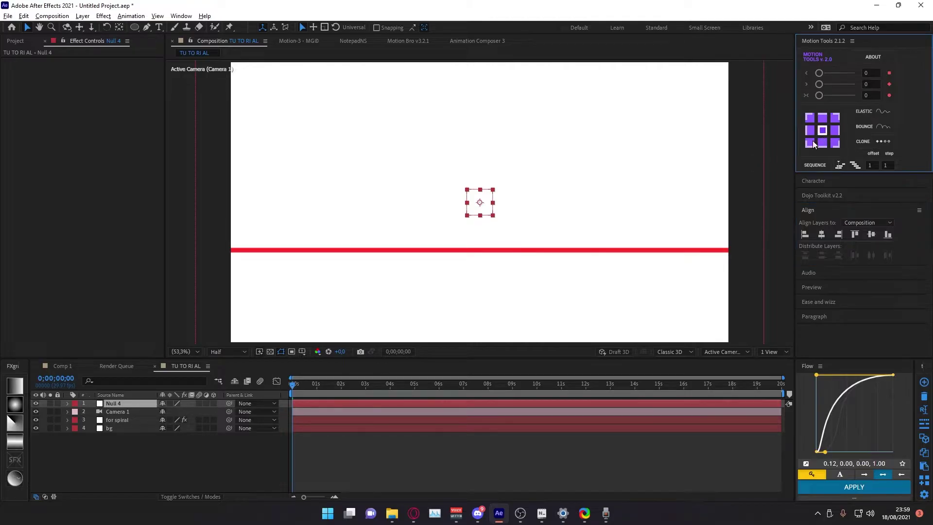
pyautogui.click(214, 403)
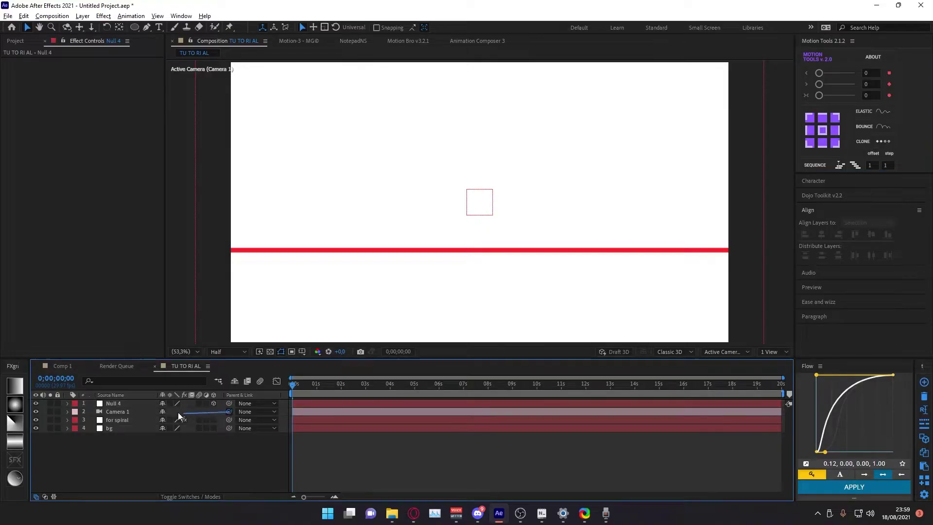
pyautogui.moveTo(185, 416); pyautogui.dragTo(137, 403)
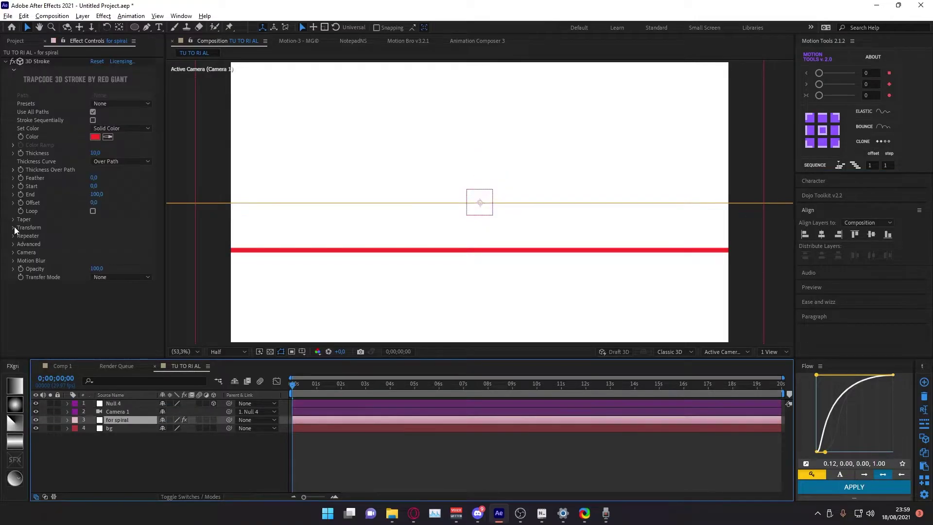
pyautogui.click(13, 228)
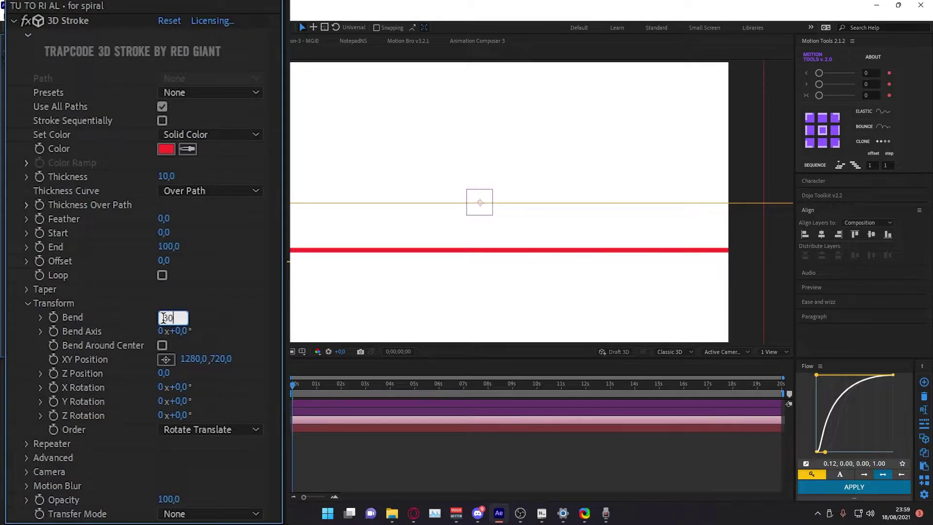
# - Coil the stroke: Bend 30, Bend Axis 28°, XY Position 979,508, Y Rotation −90°, Z Rotation 62°
pyautogui.press('Return')
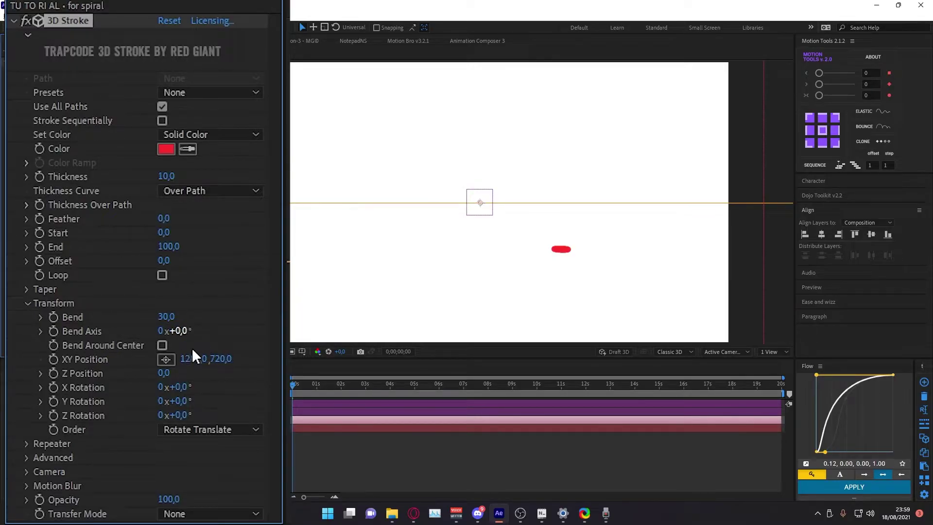
pyautogui.moveTo(178, 333)
pyautogui.mouseDown()
pyautogui.moveTo(205, 337)
pyautogui.moveTo(5, 401)
pyautogui.mouseUp()
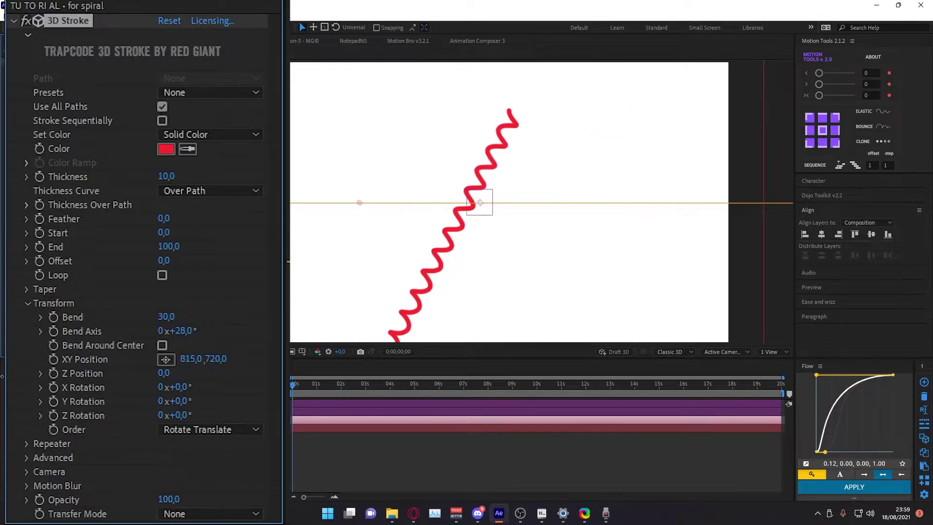
pyautogui.moveTo(211, 367)
pyautogui.mouseDown()
pyautogui.moveTo(189, 368)
pyautogui.moveTo(232, 364)
pyautogui.mouseUp()
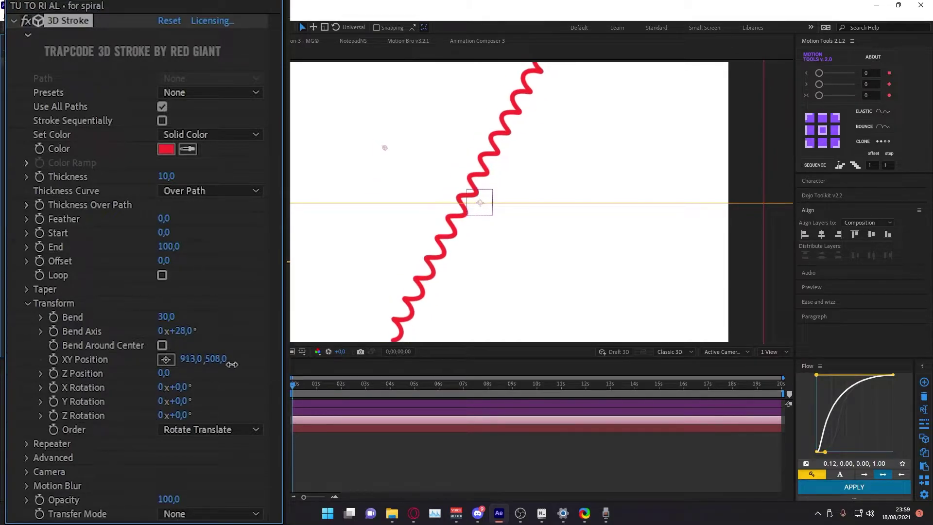
pyautogui.moveTo(177, 415)
pyautogui.mouseDown()
pyautogui.moveTo(231, 417)
pyautogui.moveTo(208, 423)
pyautogui.moveTo(197, 409)
pyautogui.moveTo(251, 402)
pyautogui.moveTo(110, 413)
pyautogui.mouseUp()
pyautogui.press('Return')
pyautogui.moveTo(193, 359); pyautogui.dragTo(243, 359)
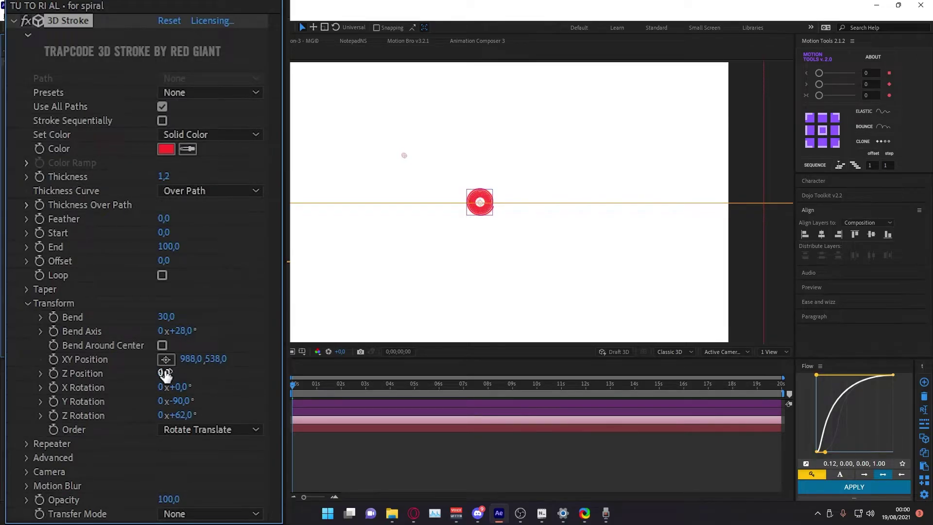
# - Set the 3D Stroke Z Position to −640 and Thickness to 4.3
pyautogui.moveTo(200, 372); pyautogui.dragTo(103, 377)
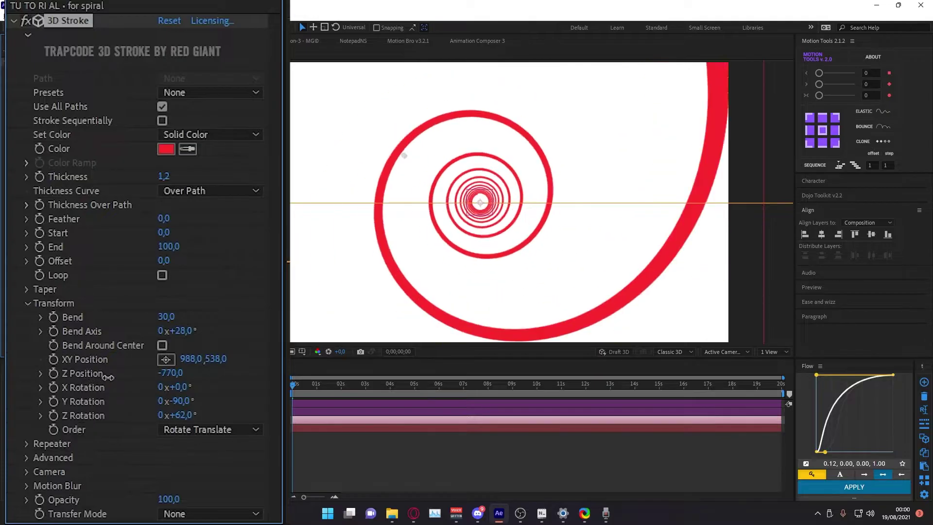
pyautogui.moveTo(103, 377); pyautogui.dragTo(112, 371)
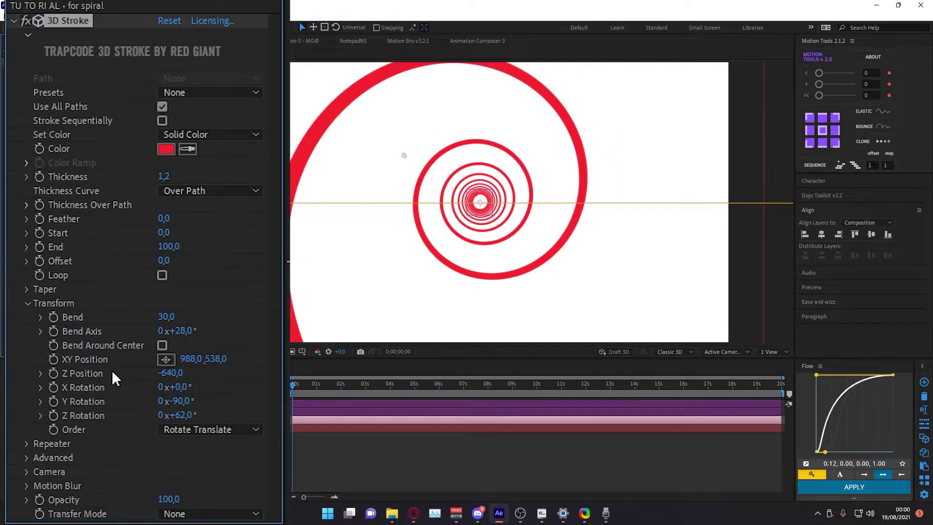
pyautogui.moveTo(165, 177); pyautogui.dragTo(193, 176)
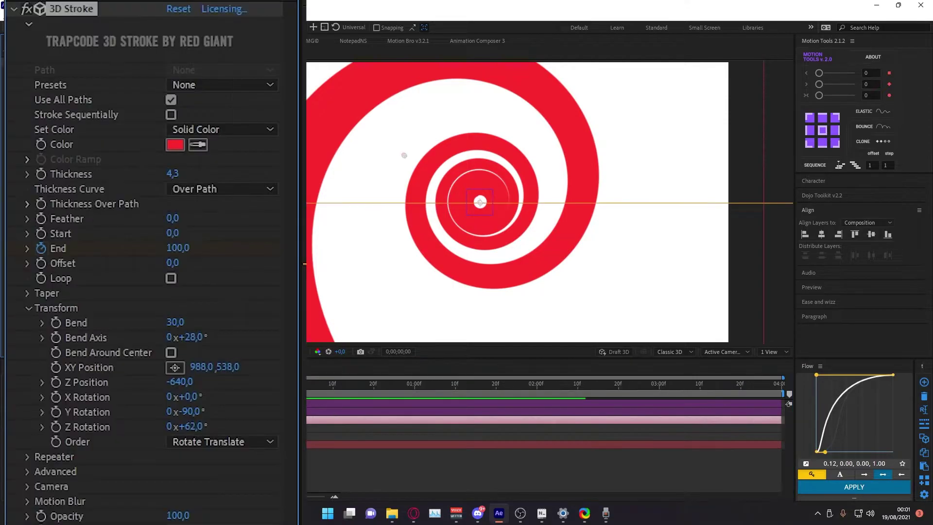
# - Move the 3D Stroke End keyframe later so the spiral draws on more slowly
pyautogui.press('space')
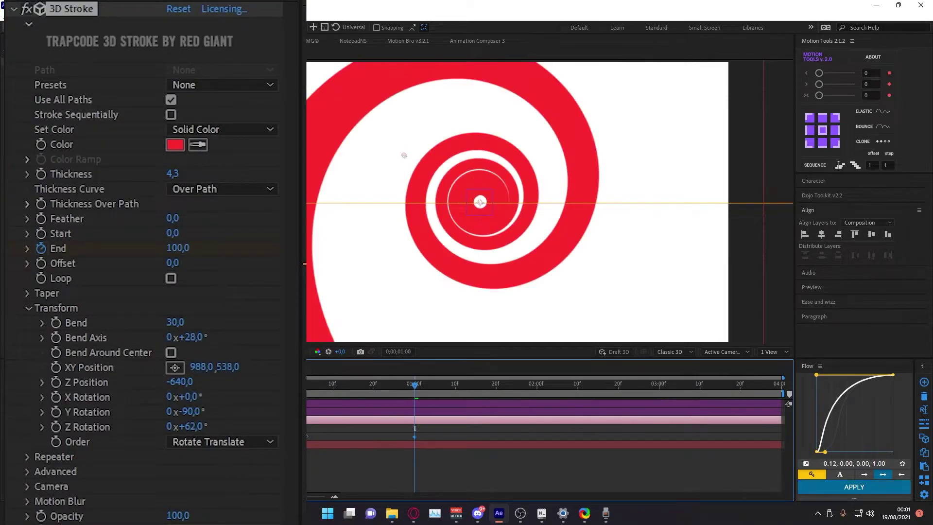
pyautogui.moveTo(415, 437); pyautogui.dragTo(516, 436)
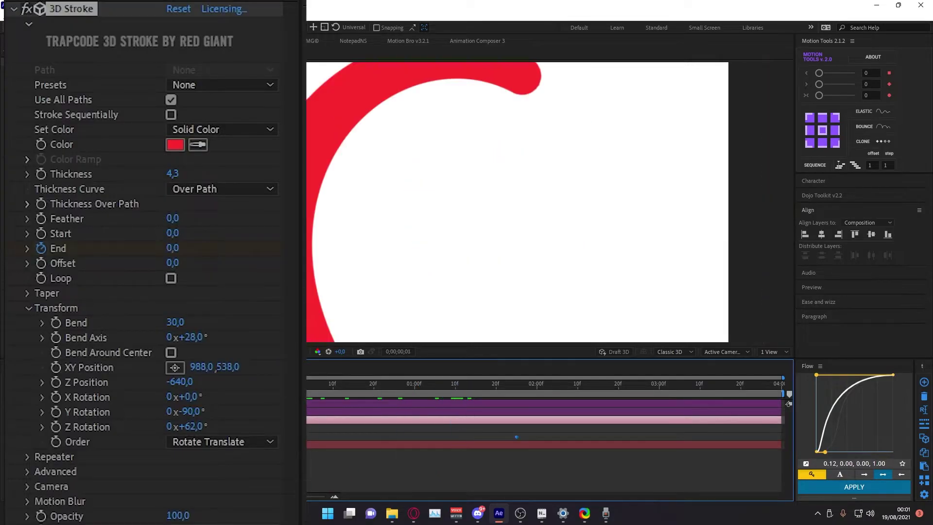
pyautogui.press('space')
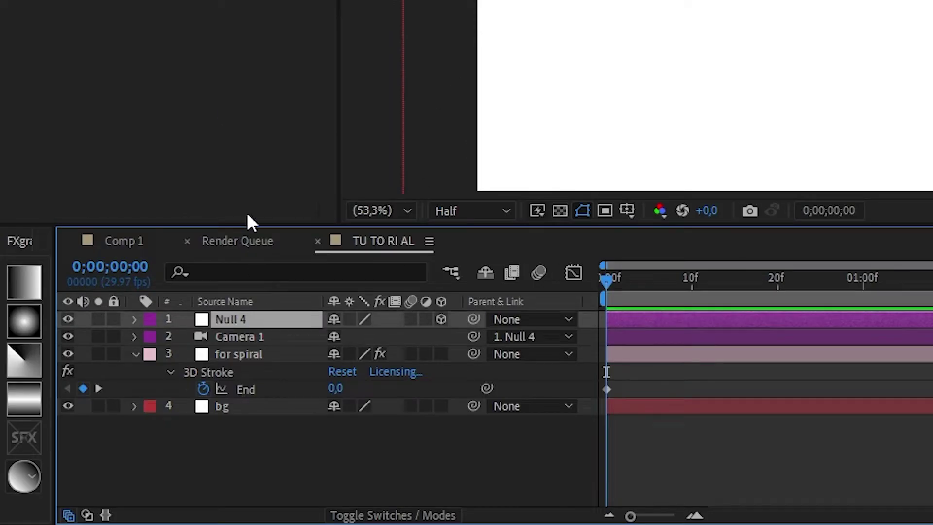
# - Keyframe Null 4's Z Position from 0 up to 865 at 0;00;03;00
pyautogui.press('p')
pyautogui.click(186, 371)
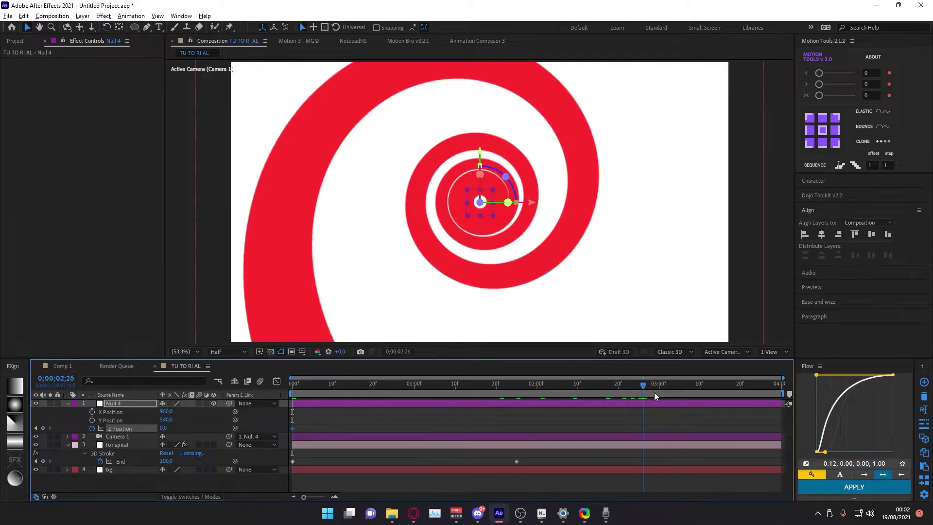
pyautogui.moveTo(655, 396); pyautogui.dragTo(660, 396)
pyautogui.moveTo(163, 428)
pyautogui.mouseDown()
pyautogui.moveTo(394, 418)
pyautogui.moveTo(583, 428)
pyautogui.mouseUp()
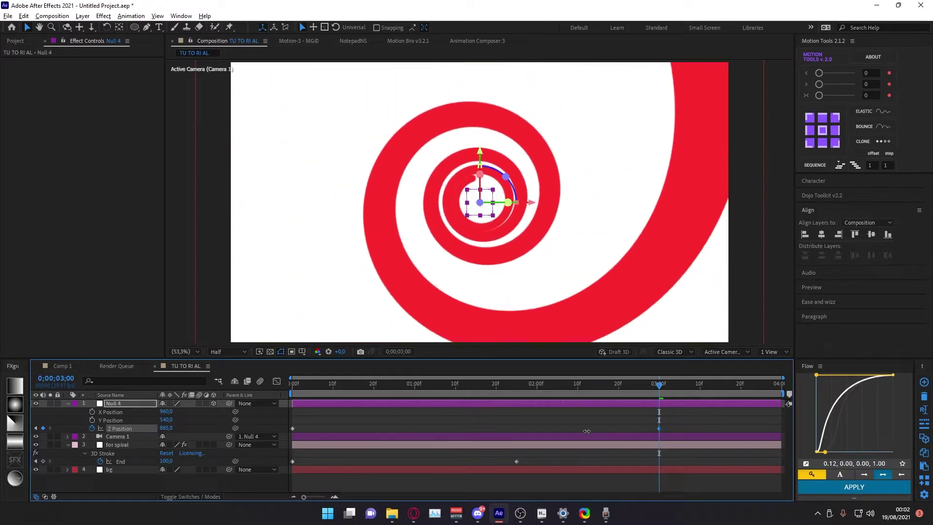
# - Ease the Z Position keyframes and shape the curve for a sharp final rise to 865
pyautogui.hotkey('shift', 'F3')
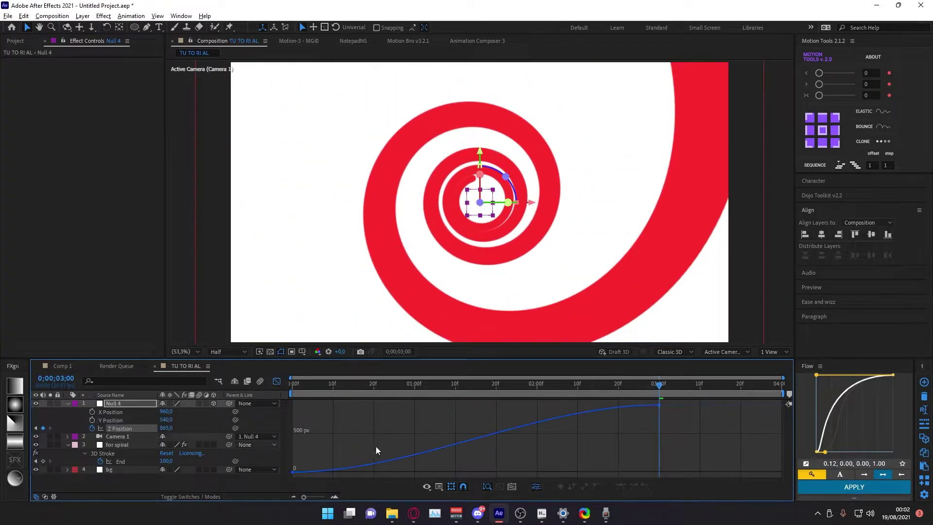
pyautogui.moveTo(598, 405)
pyautogui.mouseDown()
pyautogui.moveTo(537, 411)
pyautogui.moveTo(685, 468)
pyautogui.mouseUp()
pyautogui.press('Home')
pyautogui.press('space')
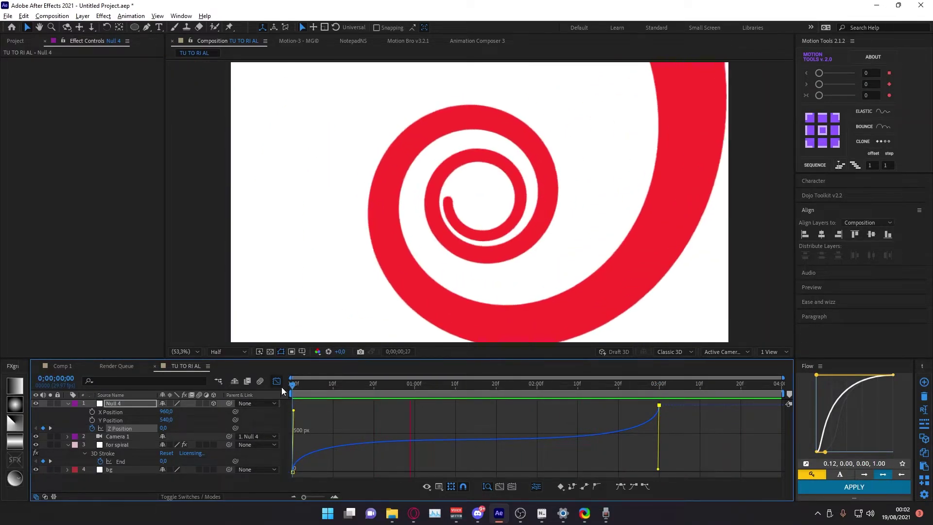
pyautogui.press('space')
pyautogui.press('space')
pyautogui.press('space')
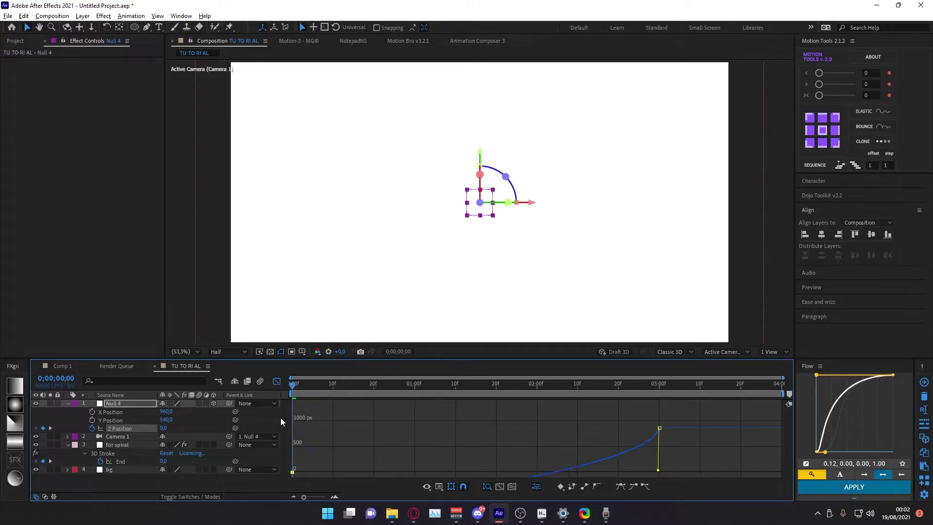
pyautogui.press('`')
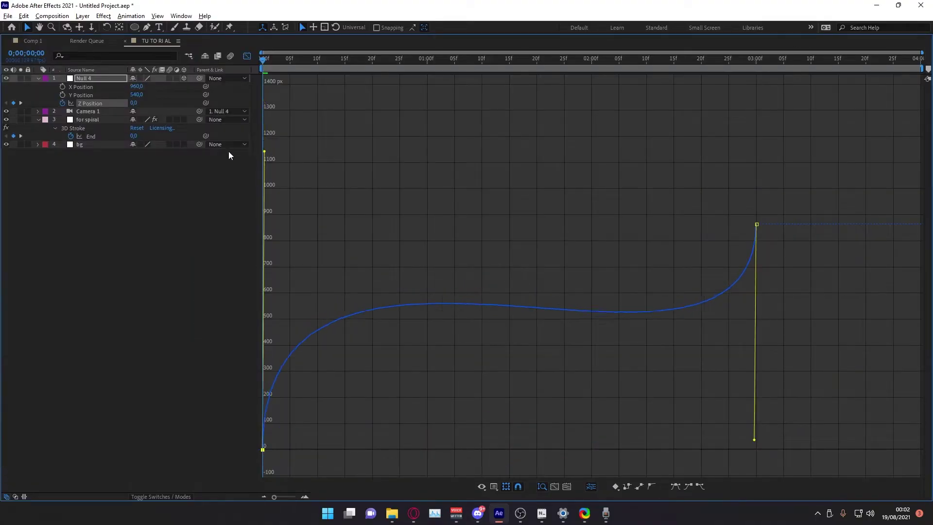
pyautogui.press('`')
pyautogui.press('space')
# - Move the spiral's End keyframe to about 2;20
pyautogui.click(277, 381)
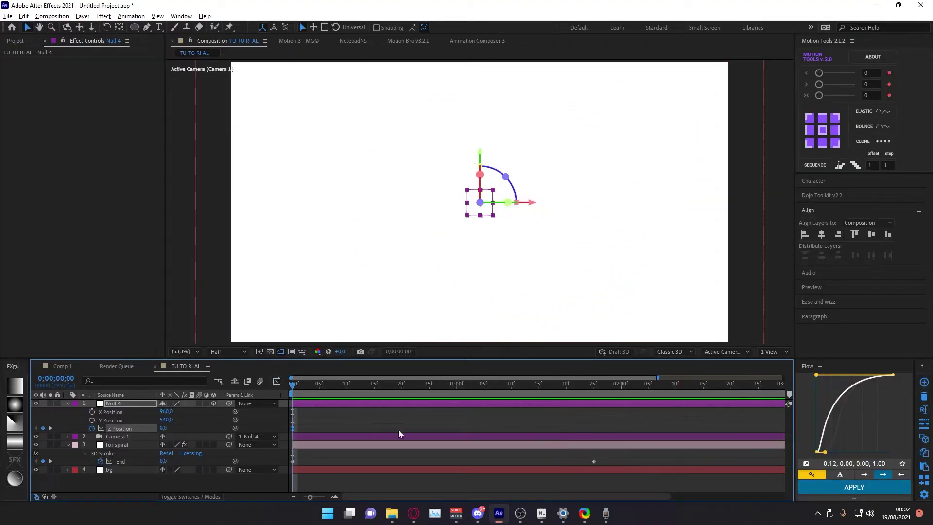
pyautogui.click(620, 462)
pyautogui.moveTo(310, 497); pyautogui.dragTo(303, 497)
pyautogui.moveTo(606, 462); pyautogui.dragTo(620, 461)
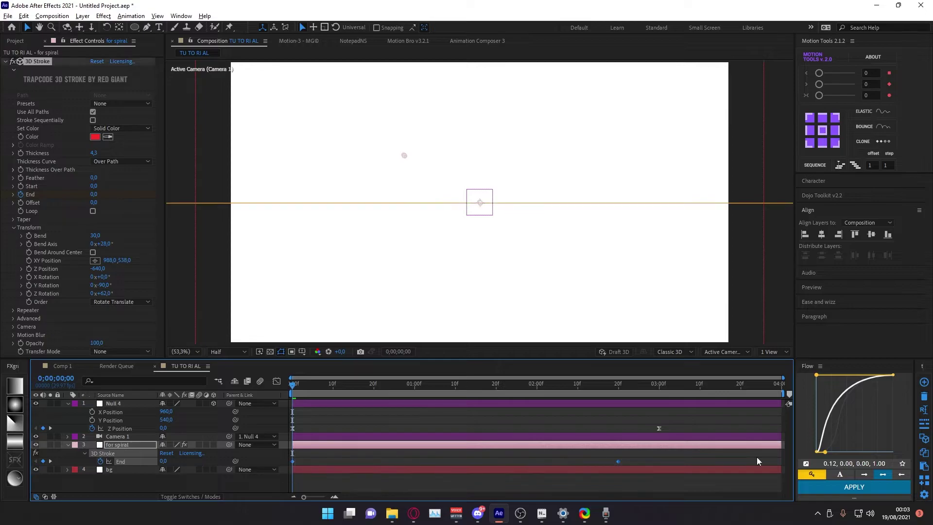
# - Preview the spiral's rotation with the playhead at the 3-second keyframe and the layer collapsed
pyautogui.click(501, 457)
pyautogui.press('space')
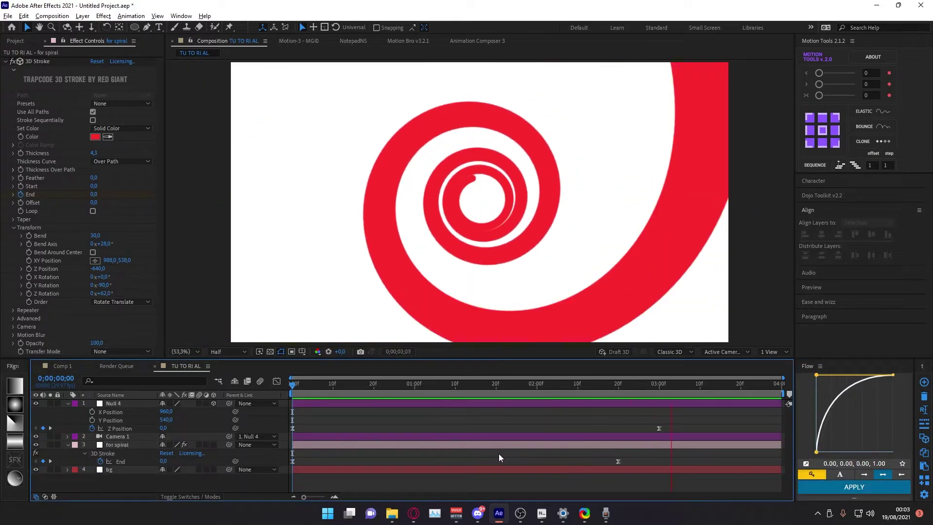
pyautogui.click(657, 388)
pyautogui.moveTo(657, 387); pyautogui.dragTo(659, 388)
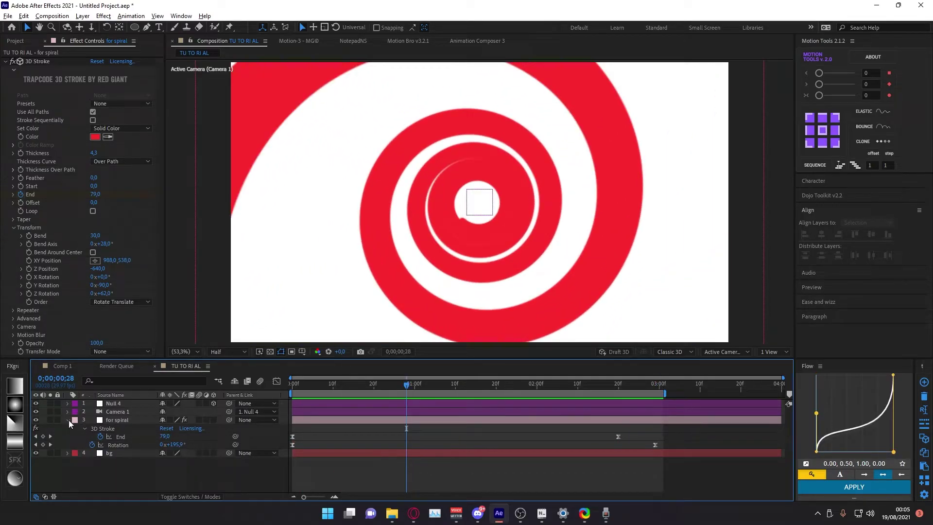
pyautogui.click(67, 420)
pyautogui.press('space')
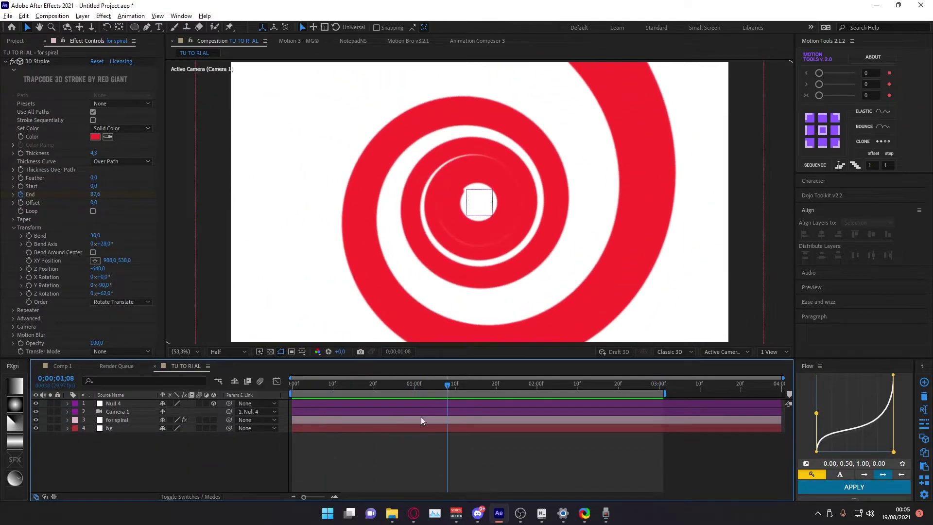
pyautogui.click(128, 421)
# - Give the spiral layer an Inner Shadow: Distance 37, Size 23, Color Burn blend, 100% opacity
pyautogui.click(114, 474)
pyautogui.rightClick(114, 422)
pyautogui.moveTo(146, 269)
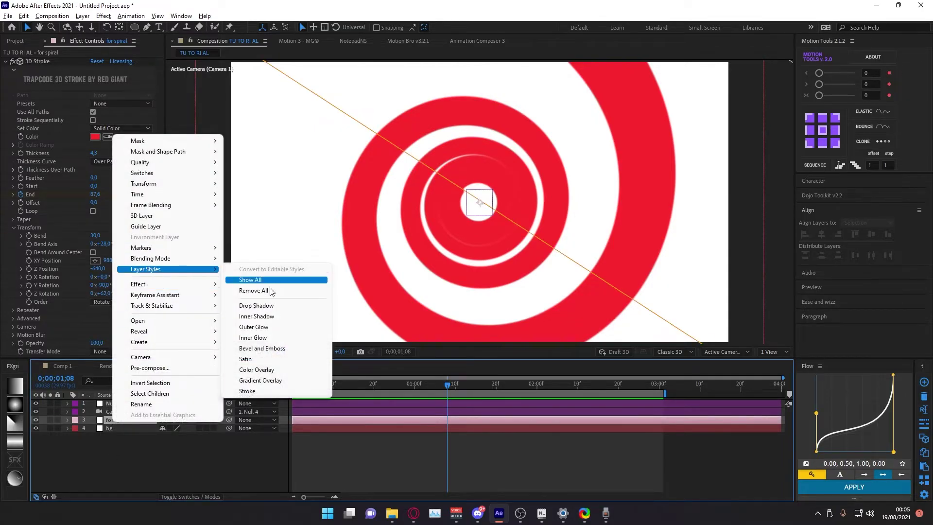
pyautogui.click(266, 317)
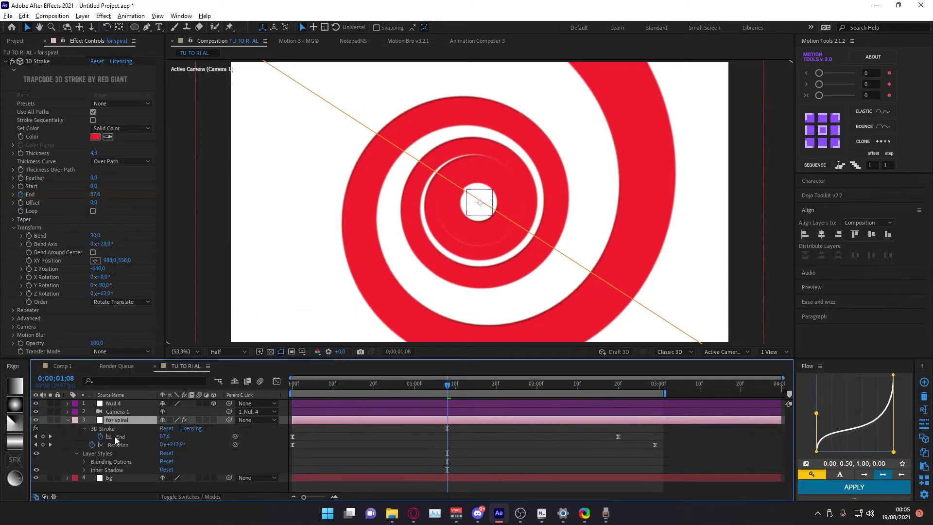
pyautogui.click(83, 470)
pyautogui.moveTo(160, 464); pyautogui.dragTo(130, 465)
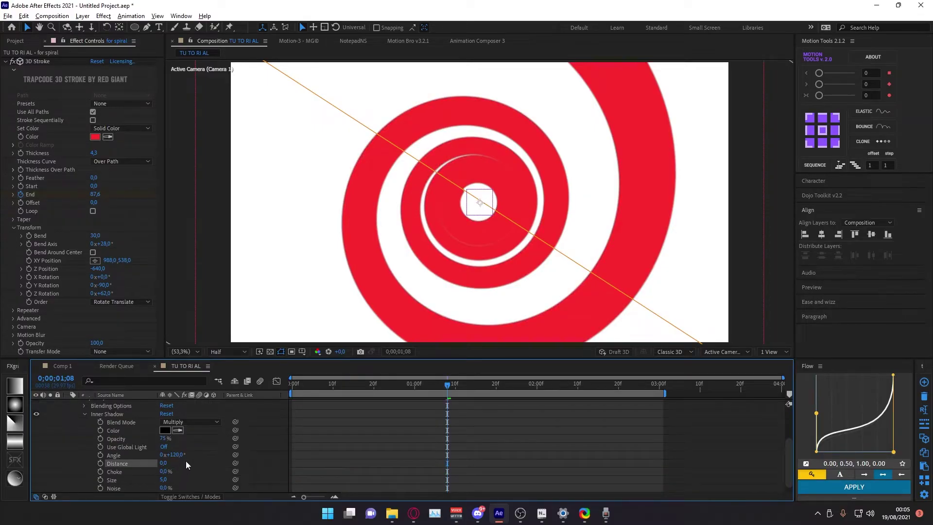
pyautogui.scroll(-1, 186, 465)
pyautogui.moveTo(163, 472); pyautogui.dragTo(172, 469)
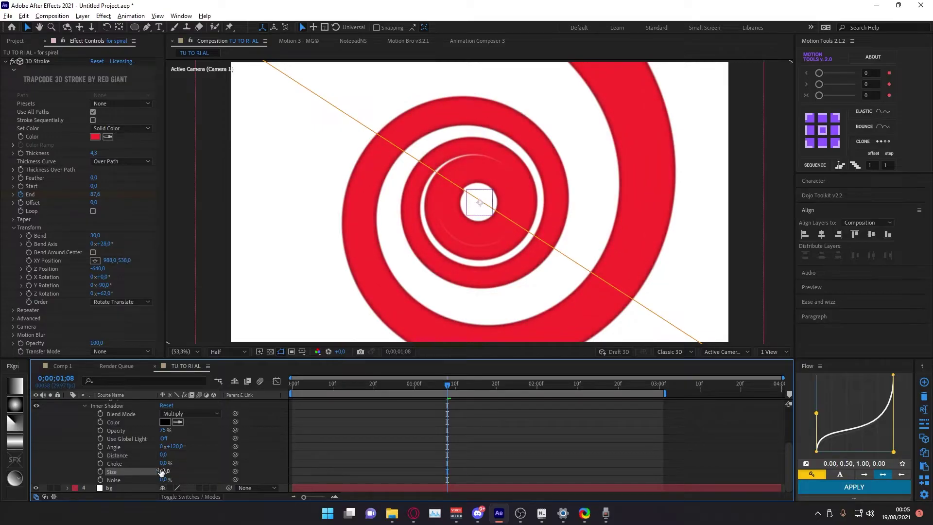
pyautogui.click(190, 414)
pyautogui.click(174, 406)
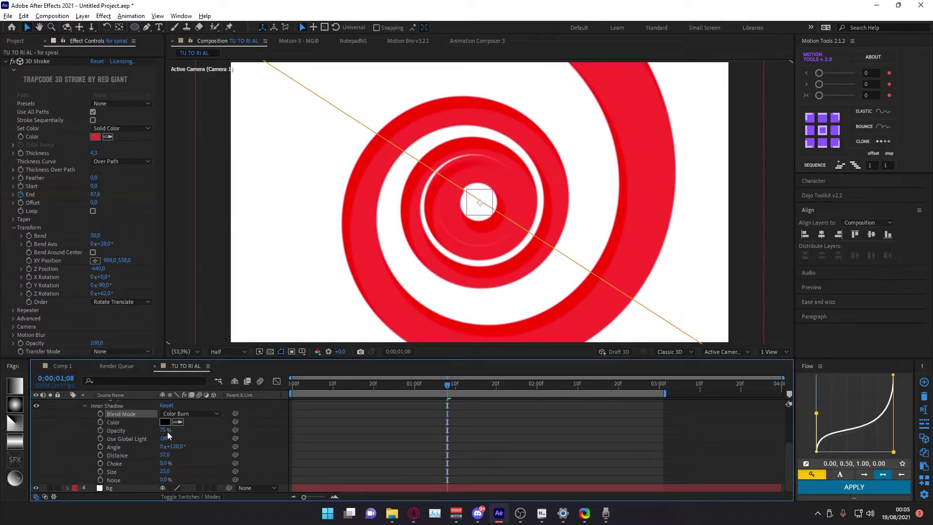
pyautogui.moveTo(164, 430); pyautogui.dragTo(180, 431)
# - Change the 3D Stroke colour to magenta
pyautogui.click(95, 136)
pyautogui.moveTo(521, 465); pyautogui.dragTo(521, 357)
pyautogui.click(599, 350)
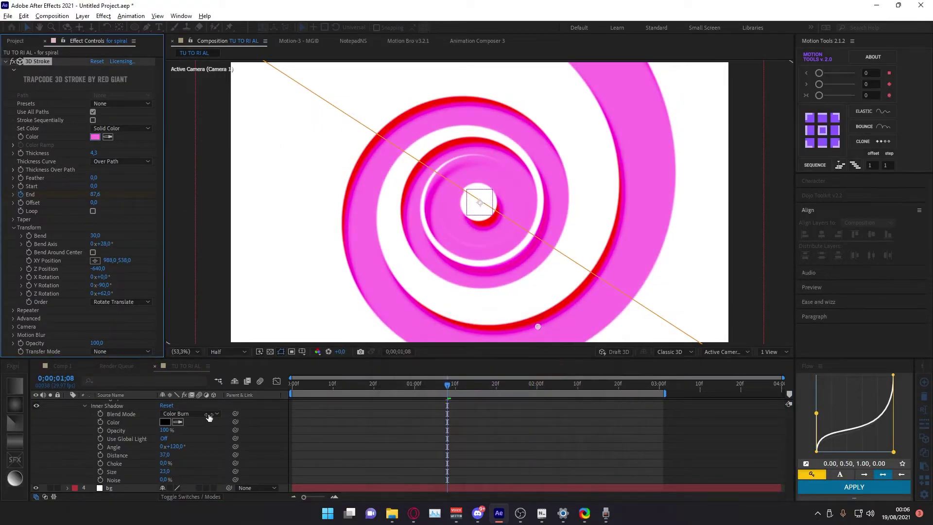
# - Make the inner shadow colour grey and raise its Size to 30
pyautogui.click(166, 422)
pyautogui.click(605, 352)
pyautogui.moveTo(165, 471); pyautogui.dragTo(174, 468)
pyautogui.click(327, 387)
pyautogui.press('space')
# - Preview the animation from the start, then duplicate the spiral layer with Ctrl+D
pyautogui.press('u')
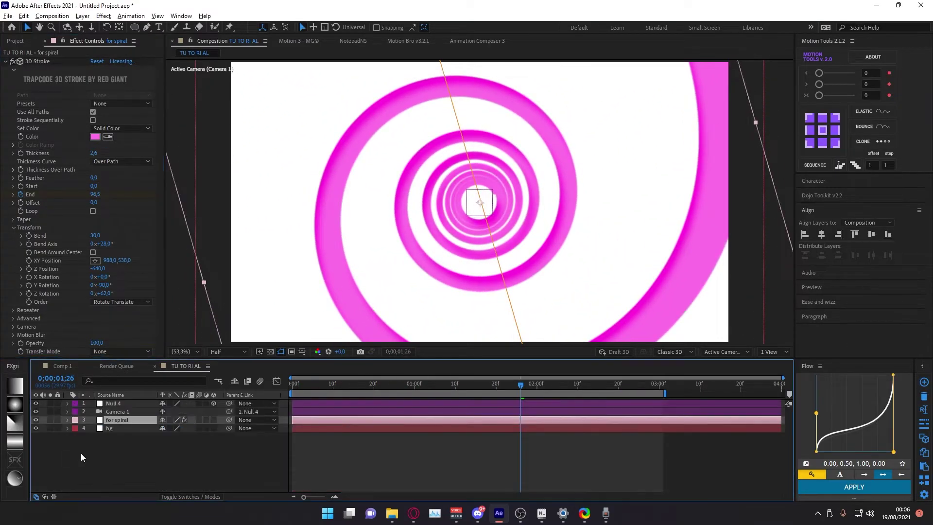
pyautogui.click(80, 453)
pyautogui.click(290, 383)
pyautogui.press('space')
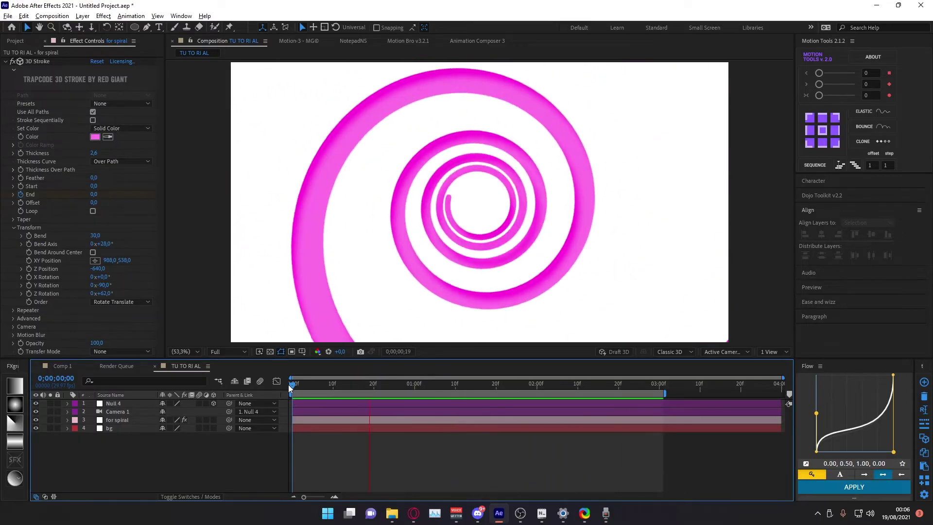
pyautogui.click(117, 420)
pyautogui.hotkey('ctrl', 'd')
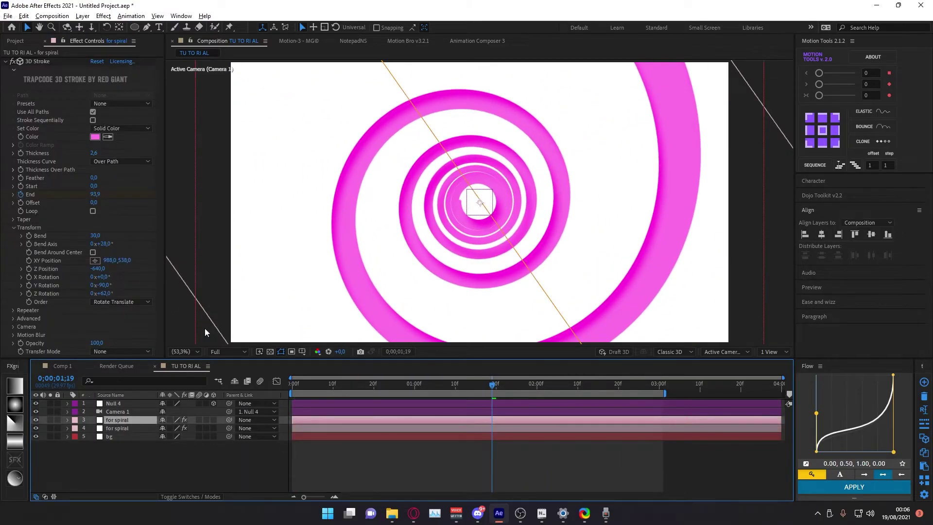
# - Offset the copy slightly later, colour its stroke blue, and thicken it to 3.7
pyautogui.moveTo(299, 419); pyautogui.dragTo(310, 430)
pyautogui.click(95, 136)
pyautogui.click(524, 379)
pyautogui.press('Return')
pyautogui.moveTo(93, 153); pyautogui.dragTo(105, 153)
# - Preview the layered spirals from the start and reveal the copy's Rotation property
pyautogui.click(290, 384)
pyautogui.press('space')
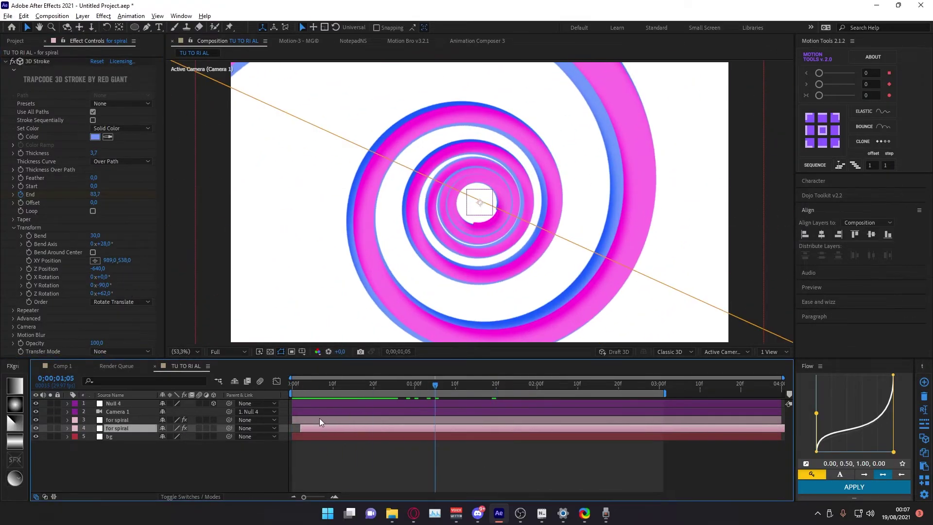
pyautogui.press('r')
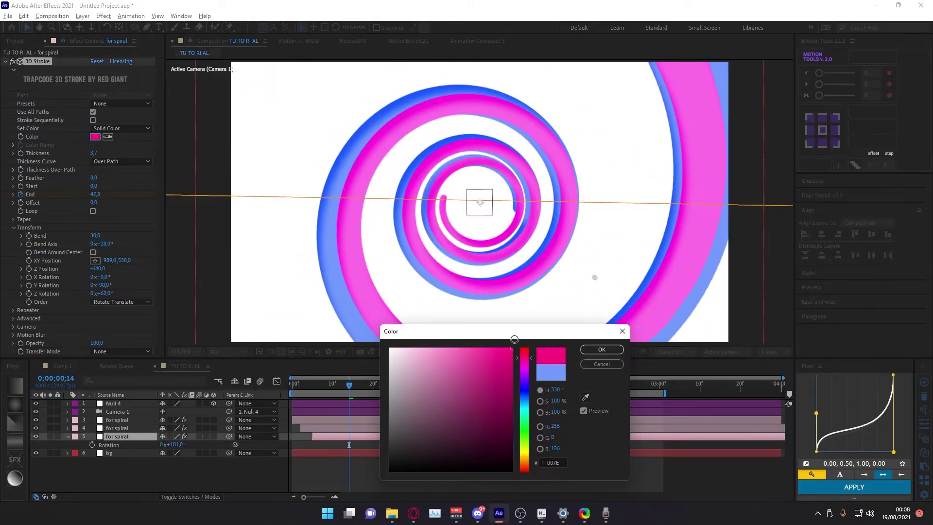